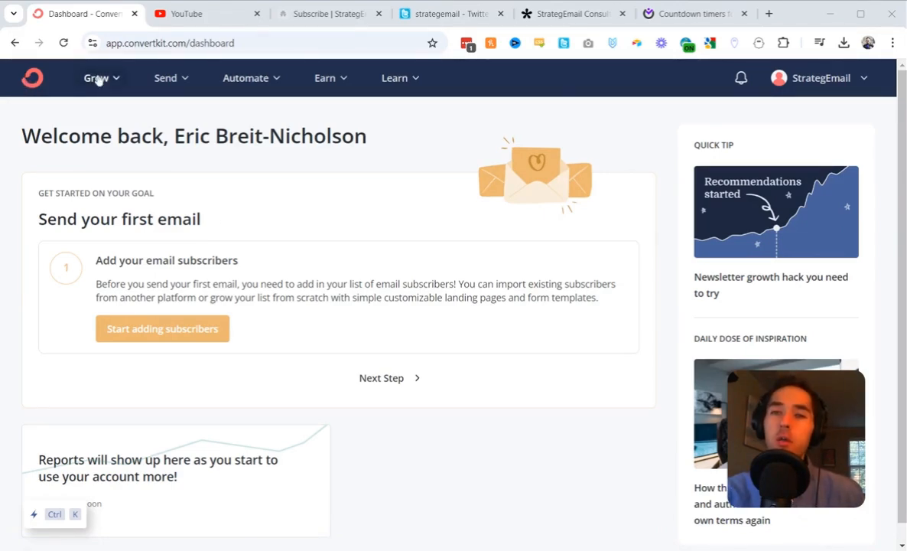
# Open the landing pages and forms overview and start creating a new landing page.
pyautogui.click(98, 80)
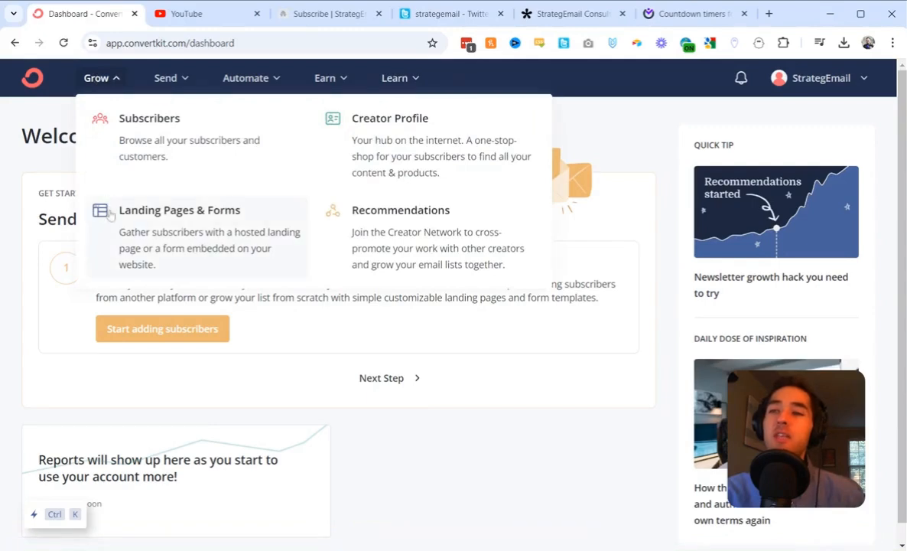
pyautogui.click(191, 199)
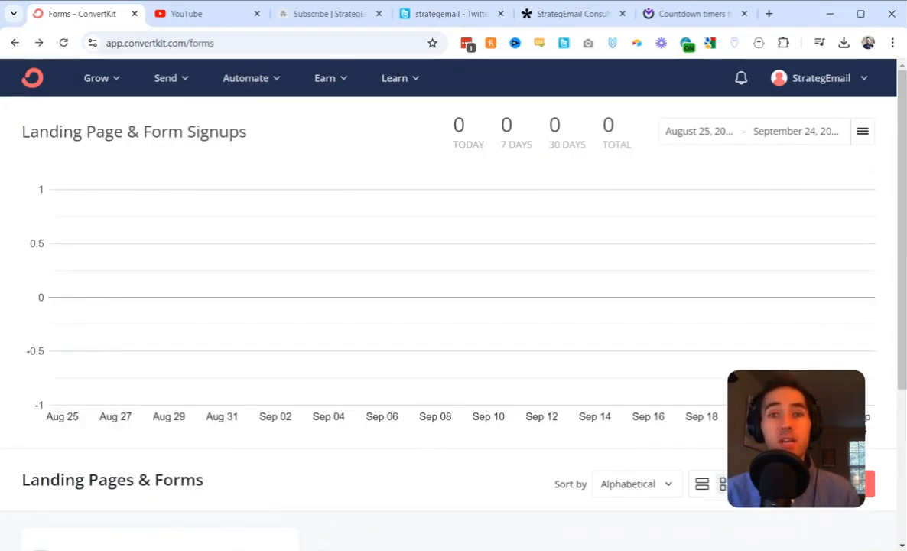
pyautogui.scroll(-3, 449, 305)
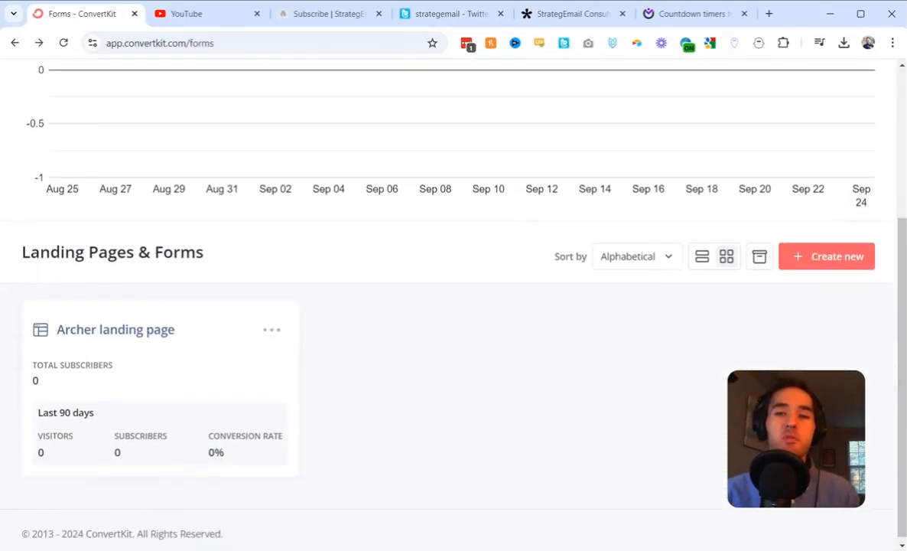
pyautogui.click(267, 327)
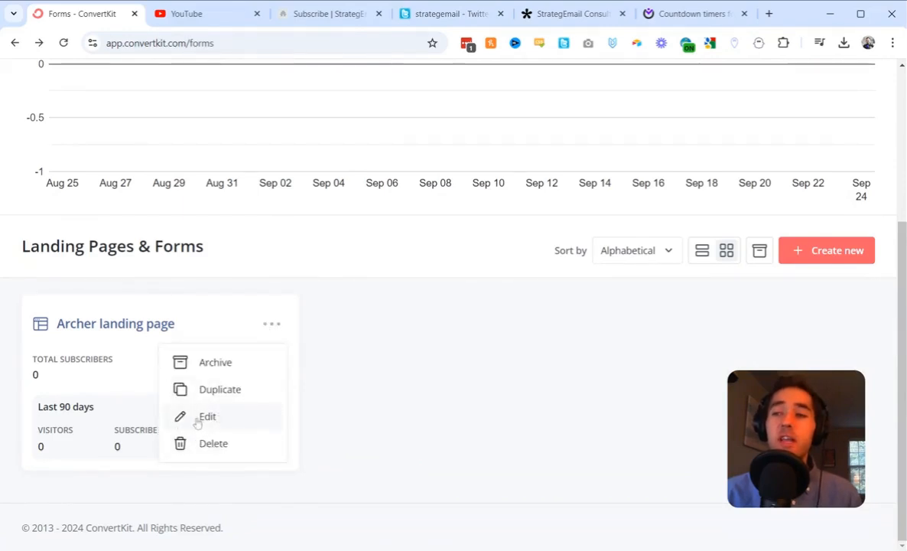
pyautogui.click(440, 385)
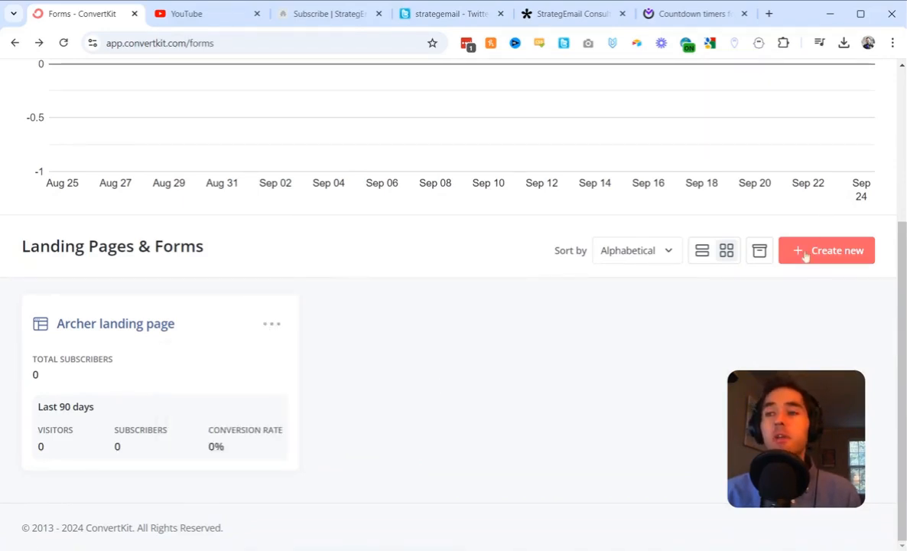
pyautogui.click(835, 251)
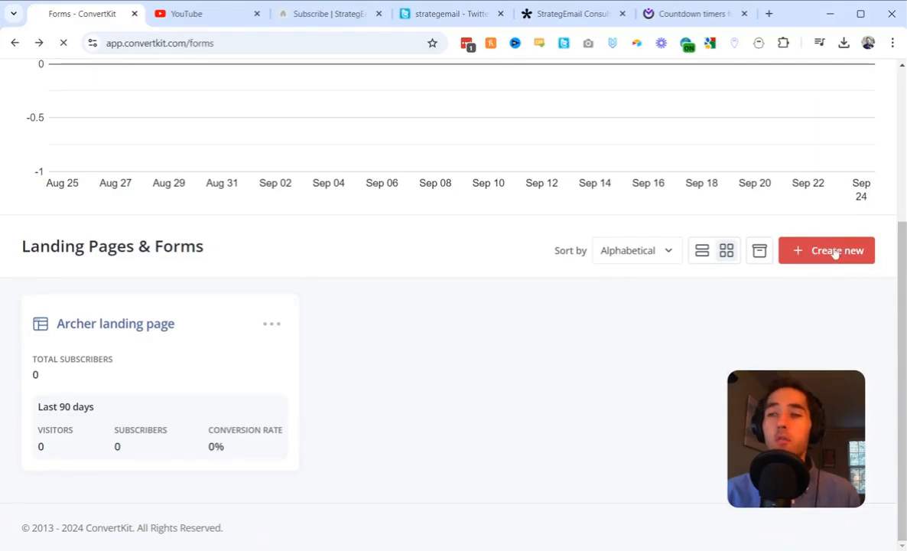
pyautogui.click(528, 195)
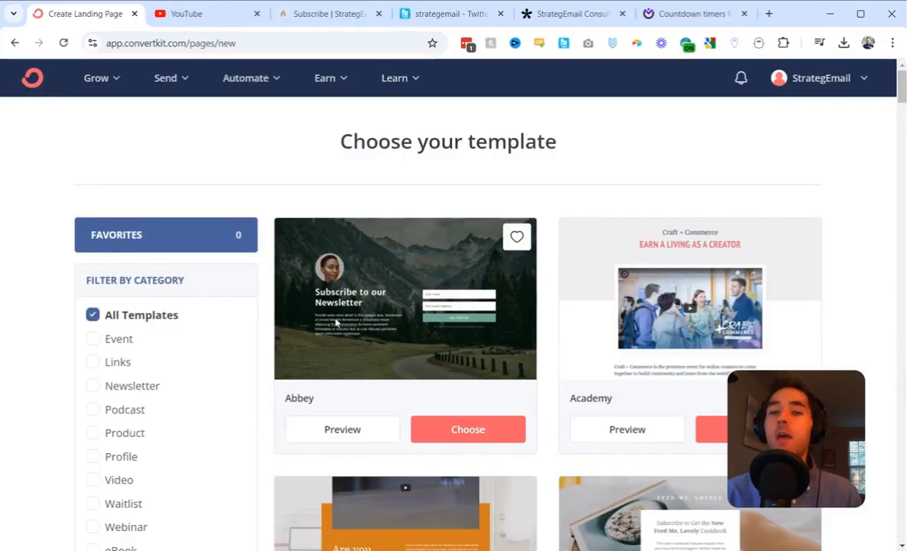
# Filter the landing page templates by the Newsletter category and choose the Cypress template.
pyautogui.scroll(-2, 150, 298)
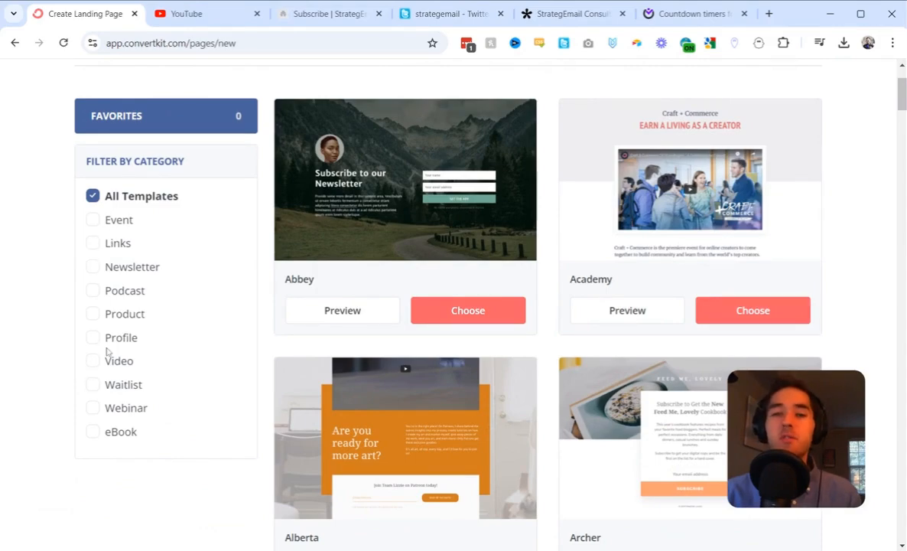
pyautogui.click(92, 266)
pyautogui.scroll(-1, 540, 336)
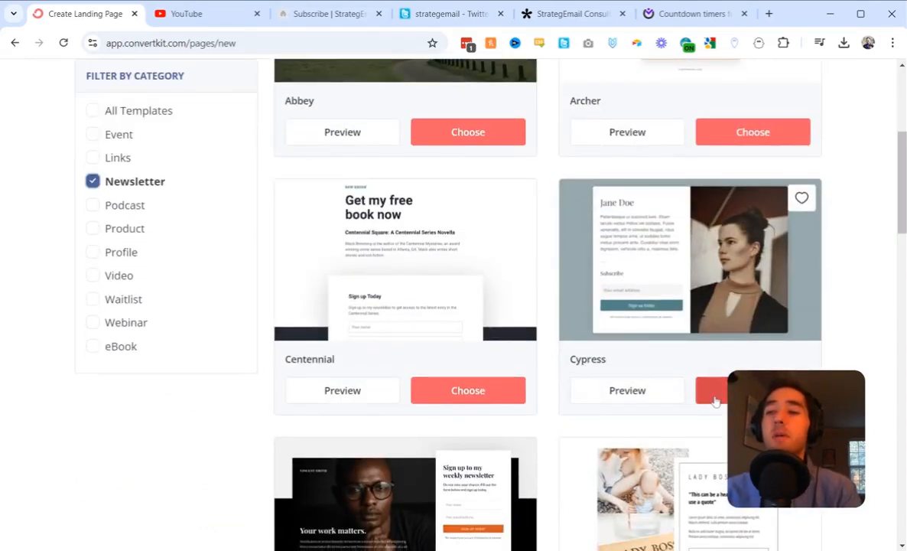
pyautogui.click(712, 391)
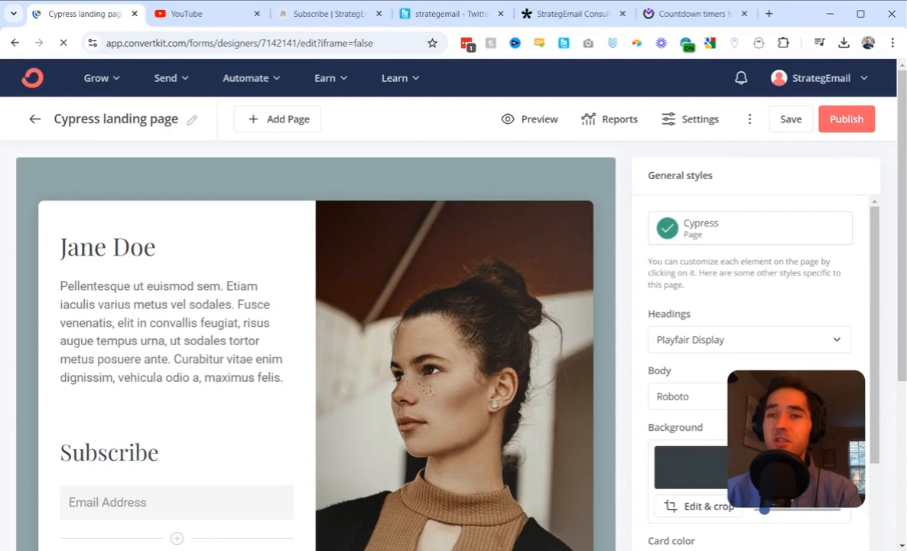
# Add a thank you page and rename the Cypress landing page as "StrategEmail Landing Page".
pyautogui.click(261, 123)
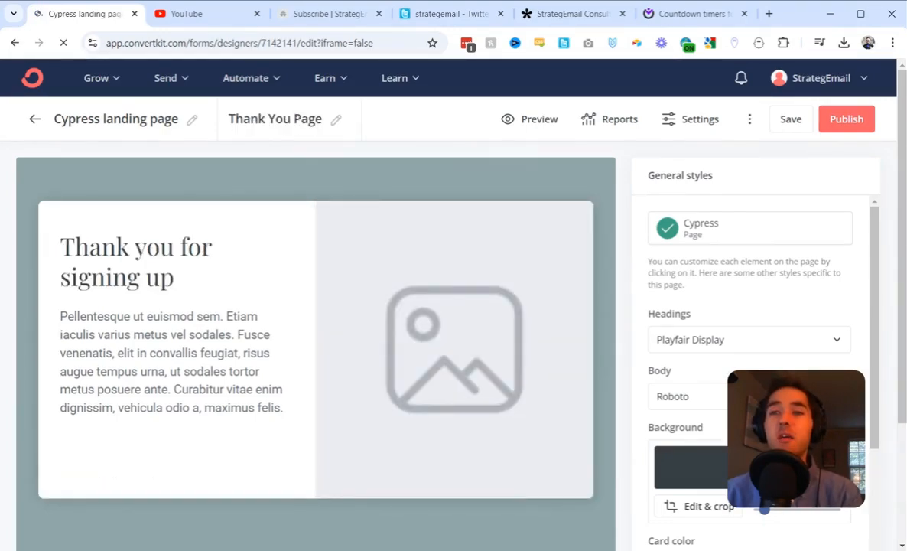
pyautogui.click(116, 119)
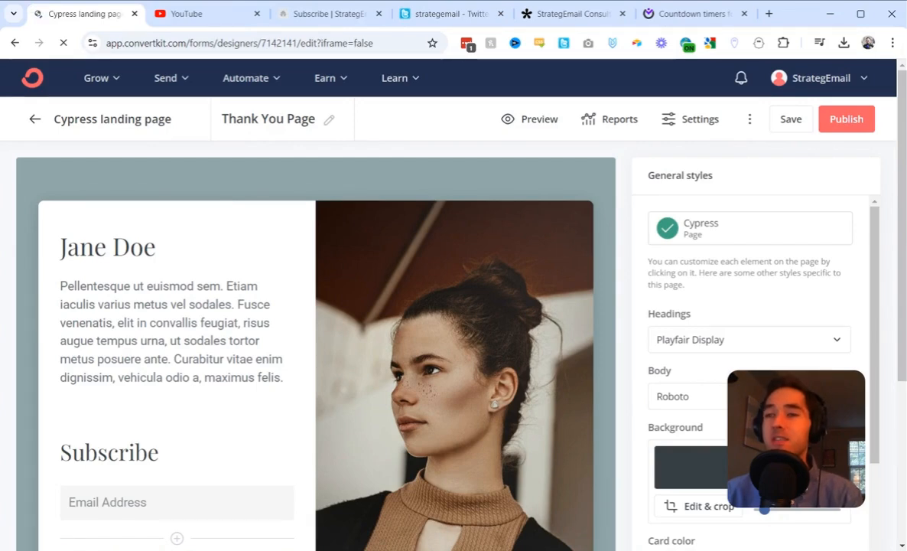
pyautogui.tripleClick(103, 119)
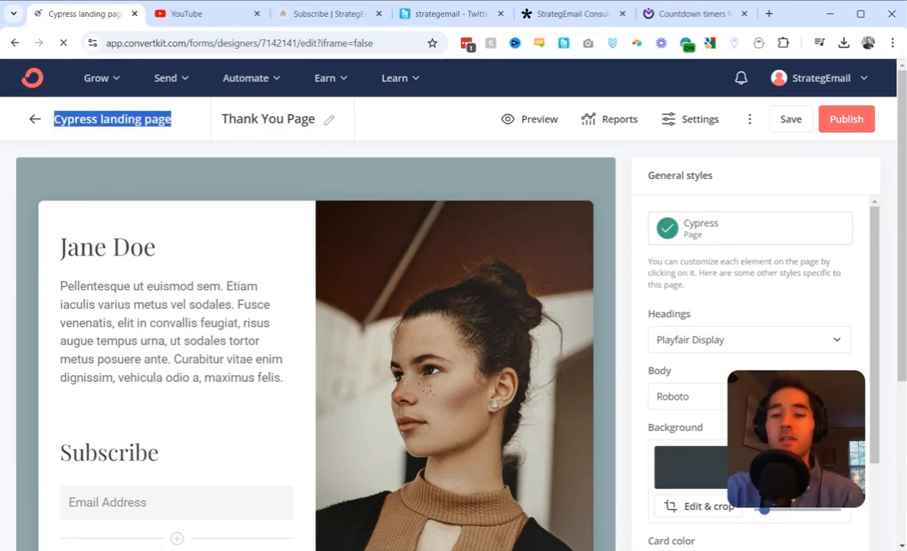
pyautogui.write('Strat')
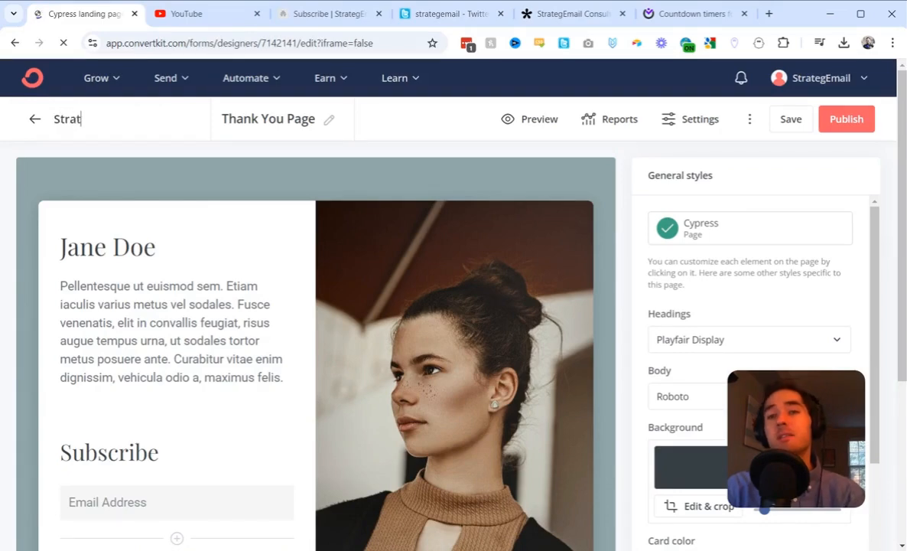
pyautogui.write('ege')
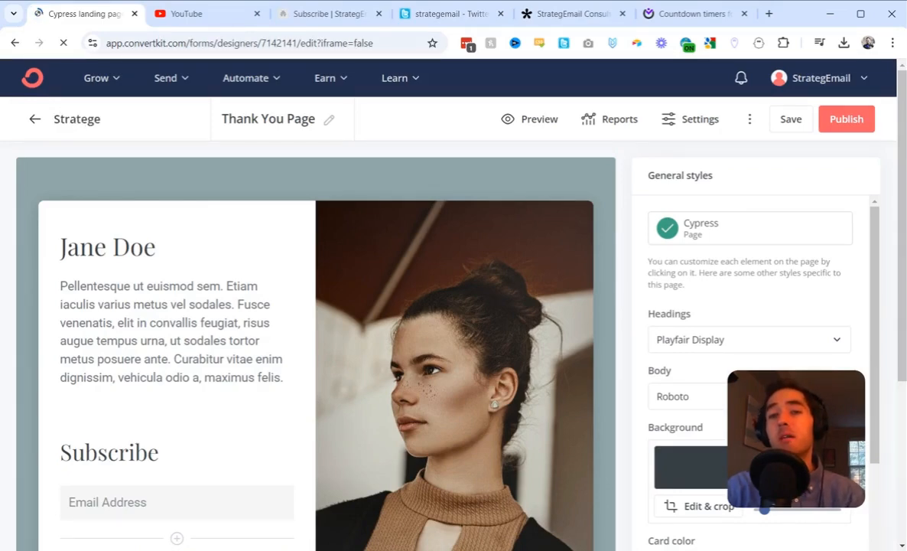
pyautogui.write('mail Landing Pa')
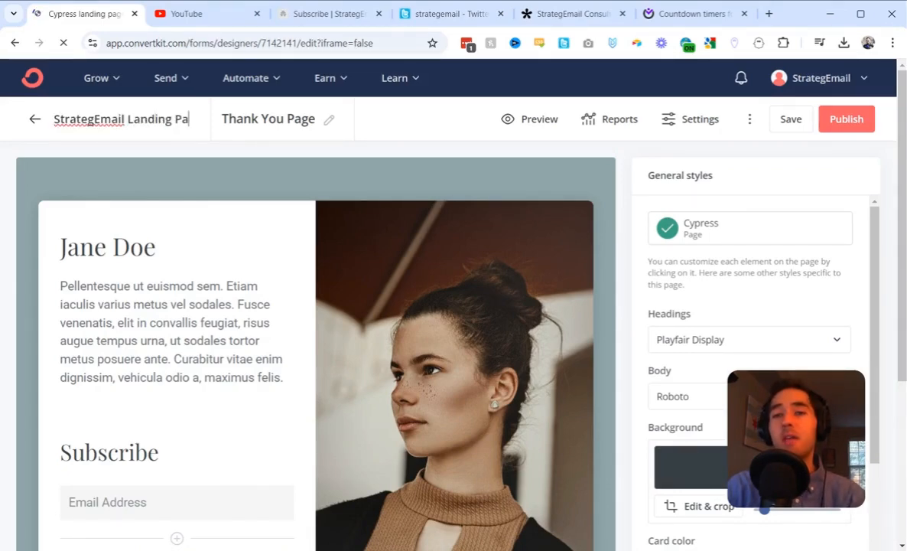
pyautogui.write('ge')
# Replace the heading of the thank you page with "Thanks for being Strategic!".
pyautogui.click(300, 119)
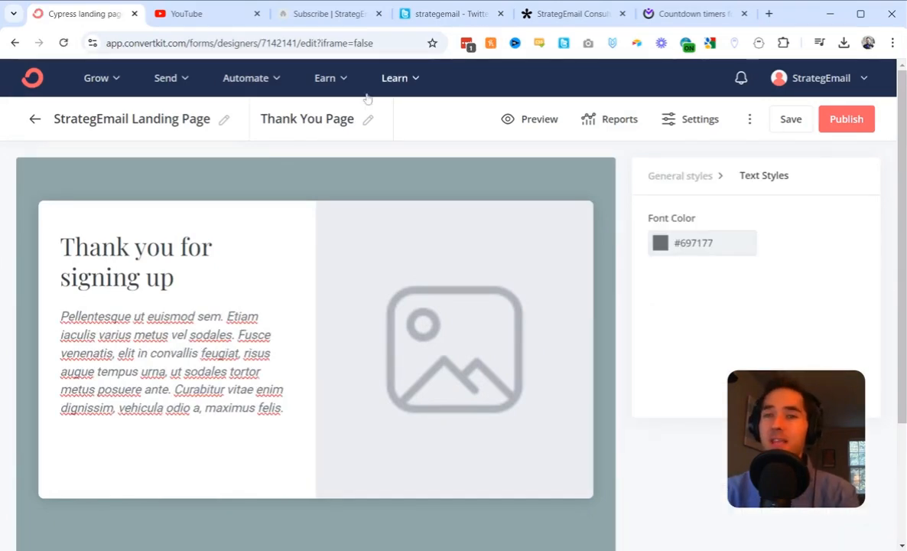
pyautogui.tripleClick(143, 237)
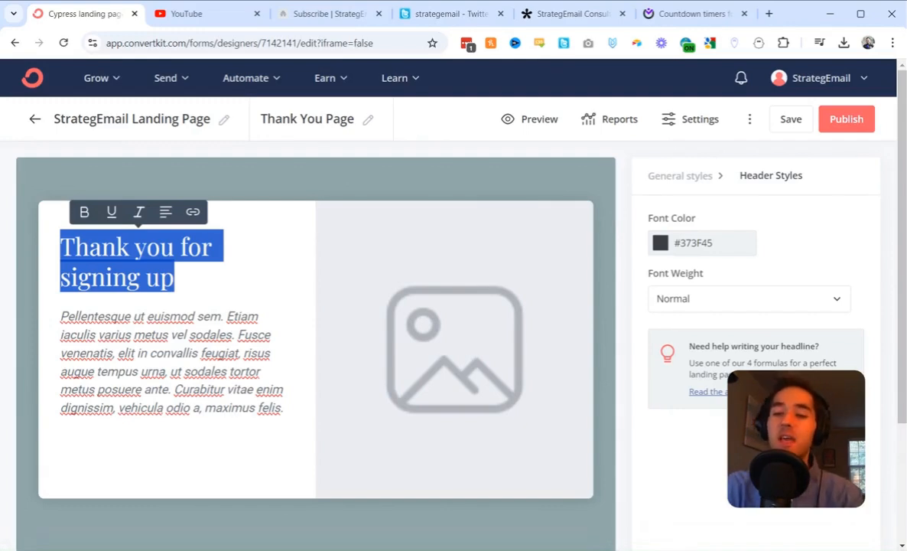
pyautogui.write('Thanks ')
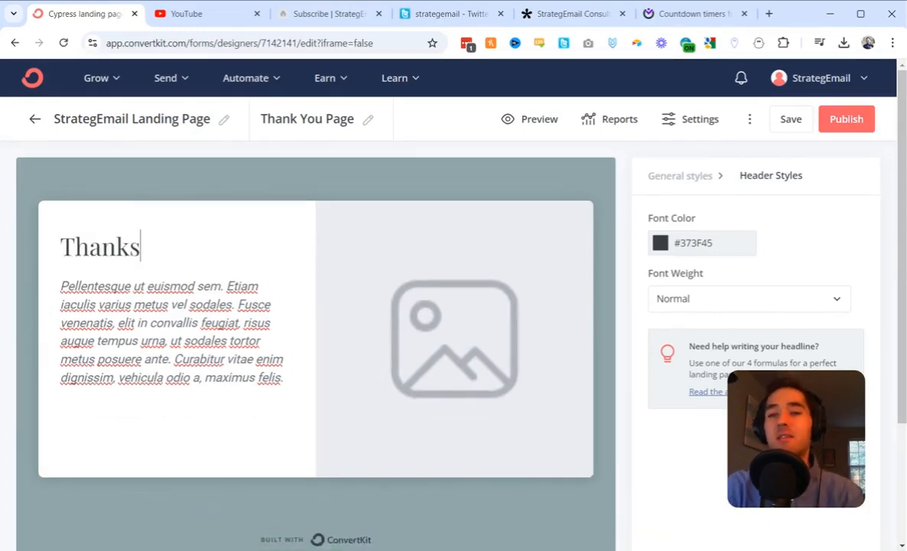
pyautogui.write('for bein')
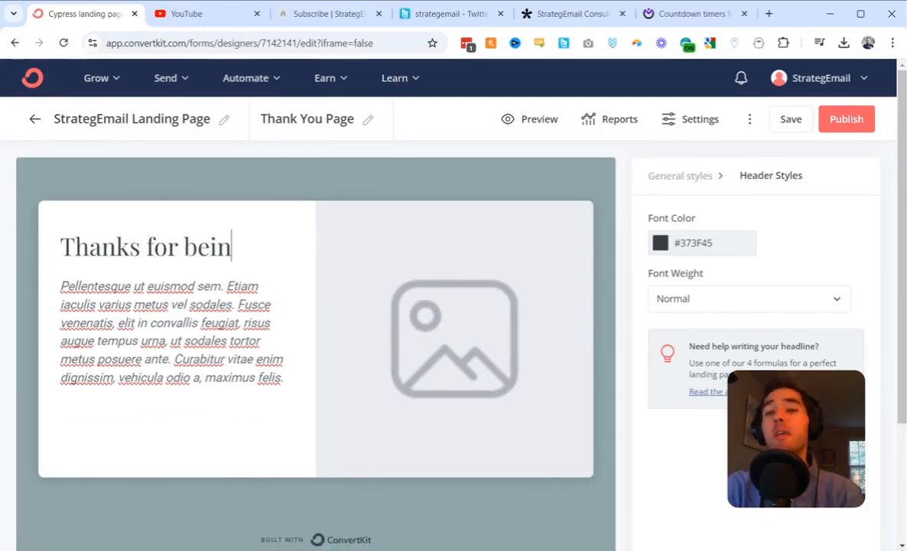
pyautogui.write('g Strateg')
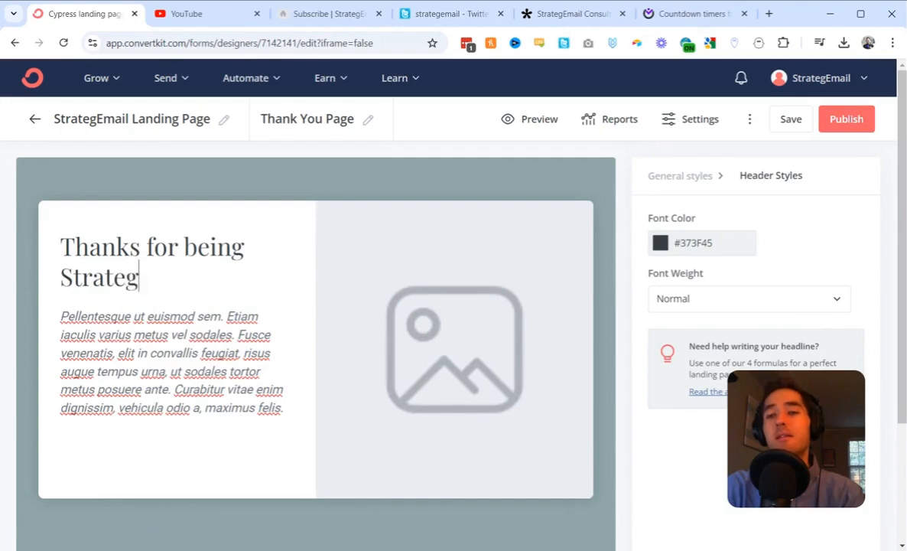
pyautogui.write('ic!')
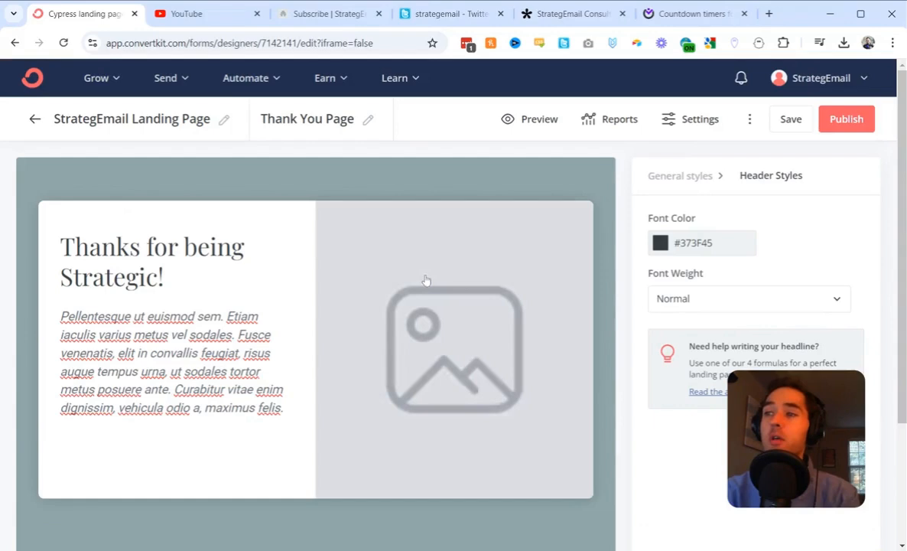
# Fill the image placeholder on the thank you page with the StrategEmail envelope and chess king logo.
pyautogui.click(457, 397)
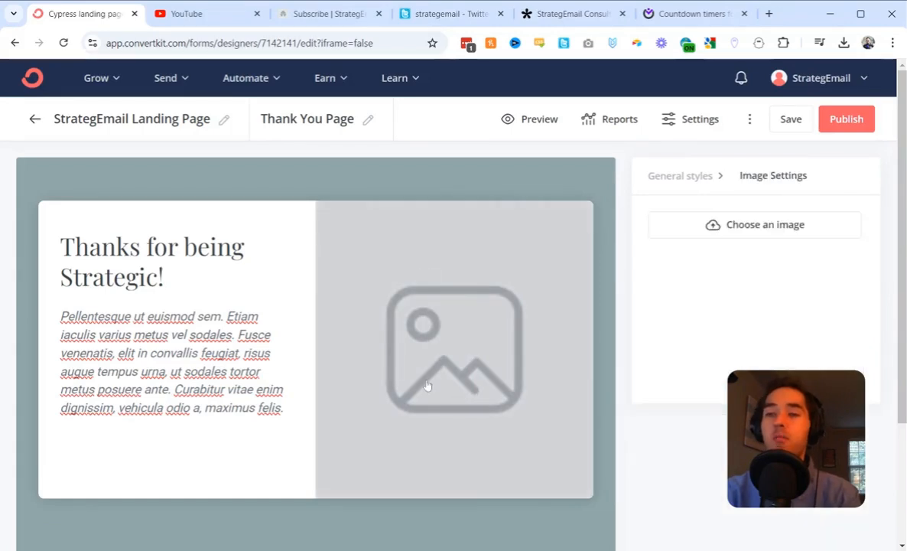
pyautogui.click(682, 235)
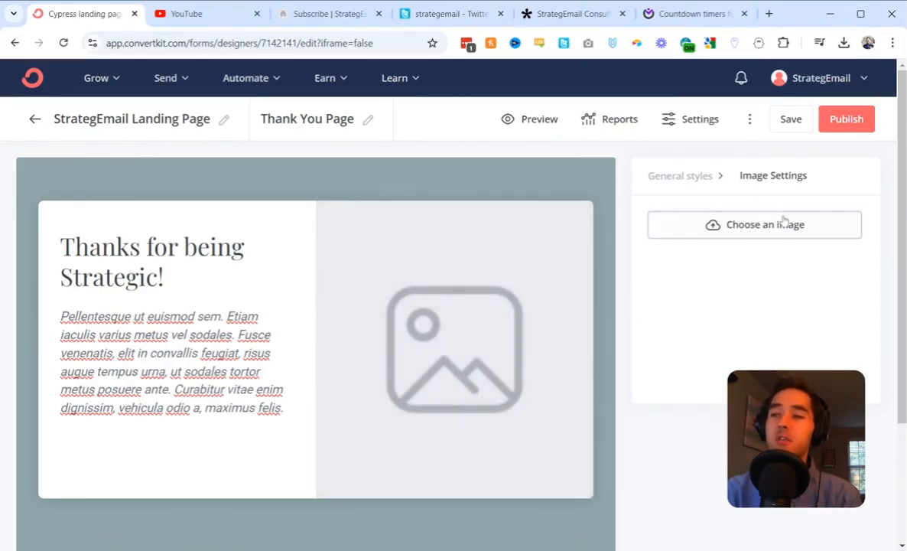
pyautogui.click(755, 223)
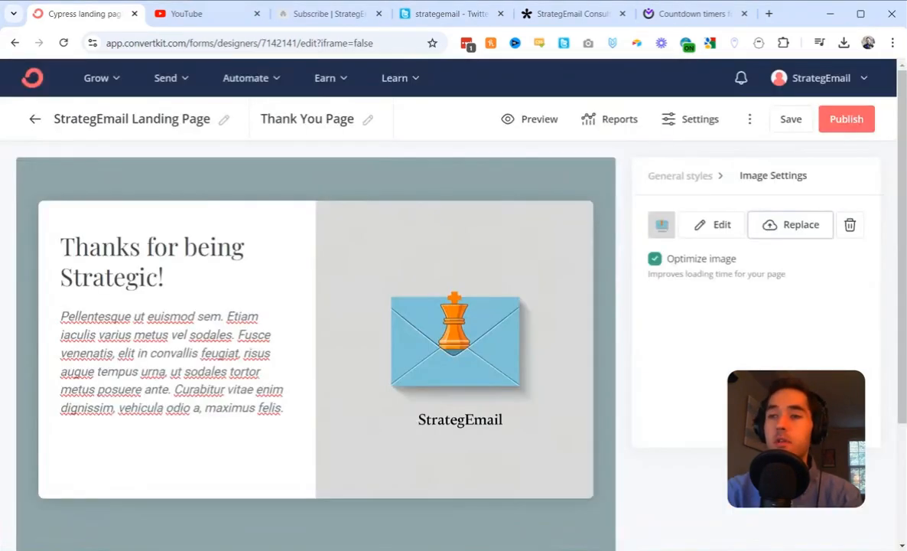
# Replace the placeholder paragraph under the thank you heading with "Follow me on X here:".
pyautogui.click(116, 247)
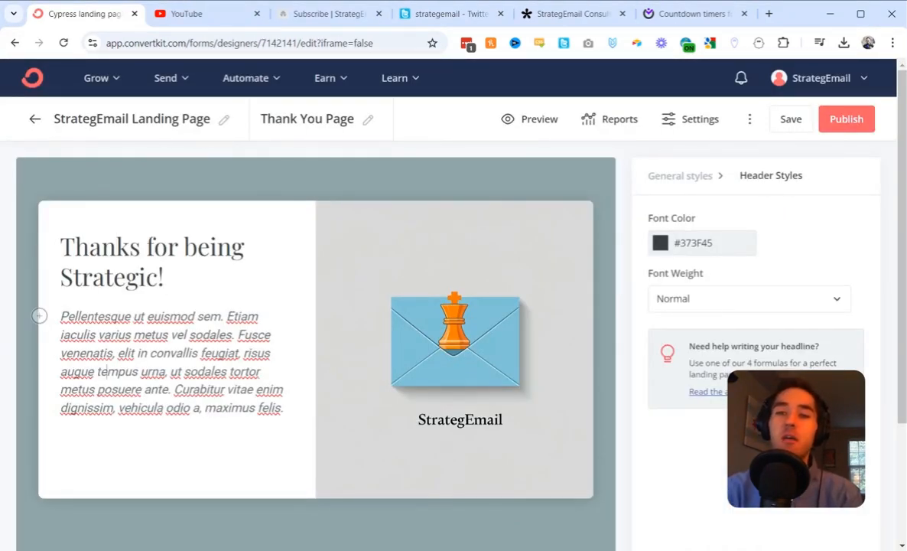
pyautogui.tripleClick(172, 353)
pyautogui.write('Follo')
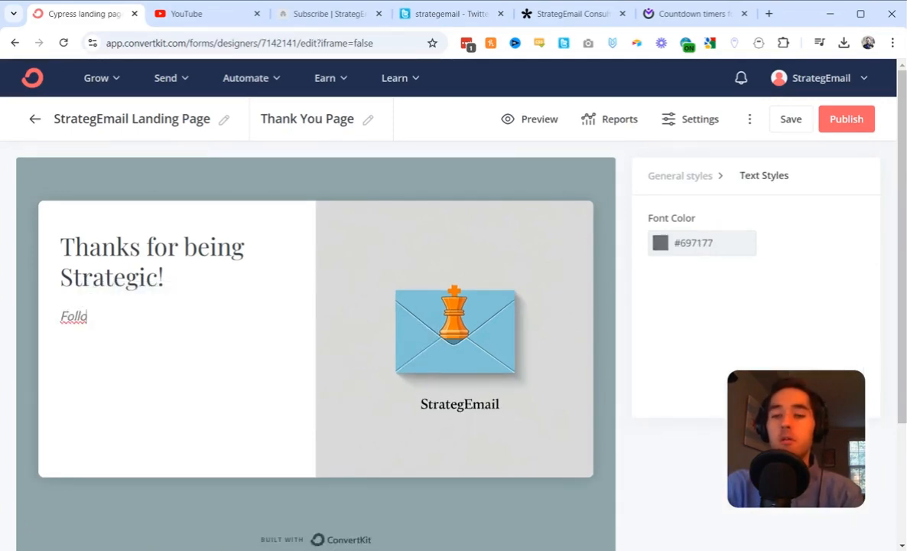
pyautogui.write('w me on t')
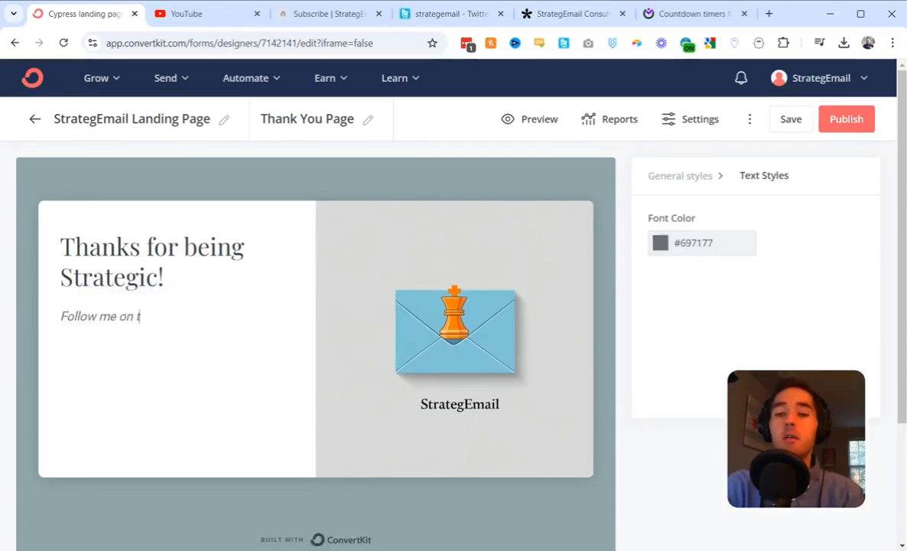
pyautogui.press('BackSpace')
pyautogui.write('X he')
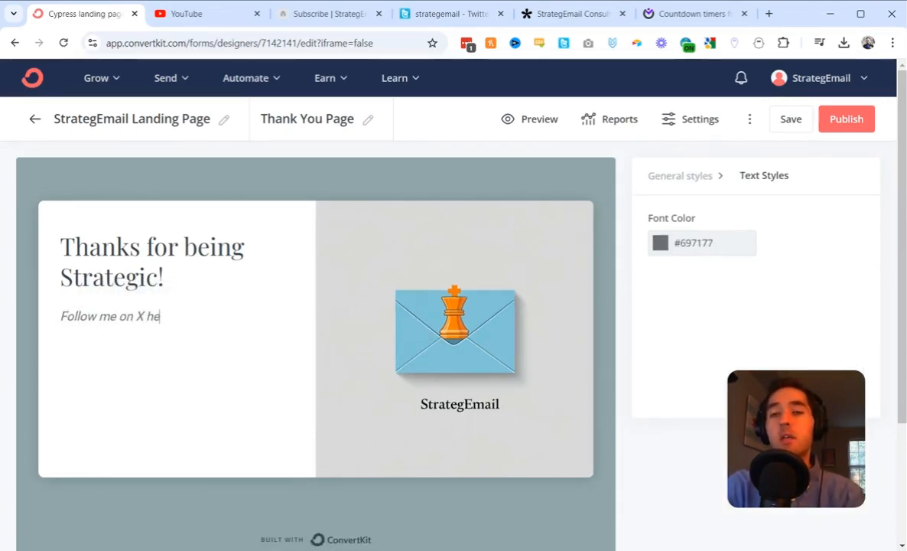
pyautogui.write('re:')
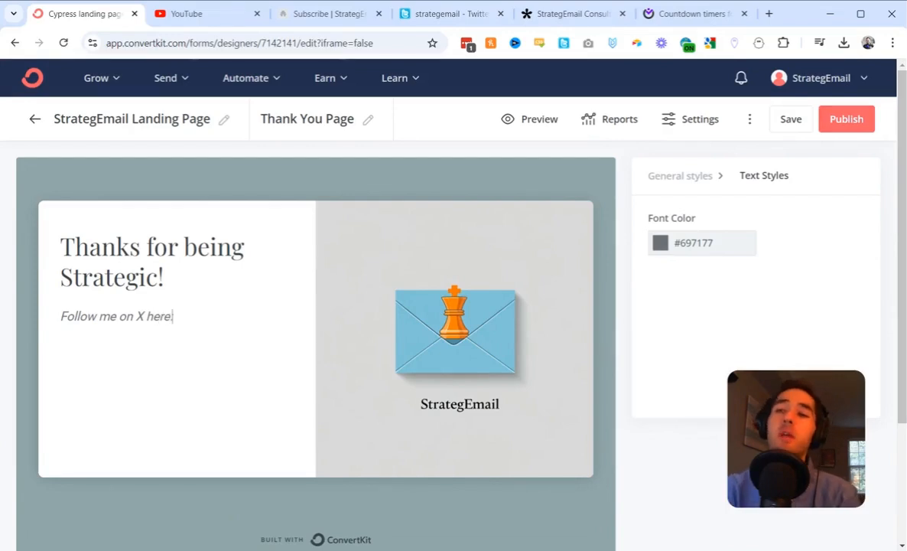
# Copy the StrategEmail profile address from the open X page and paste it after "Follow me on X here:".
pyautogui.click(449, 14)
pyautogui.click(359, 44)
pyautogui.hotkey('ctrl', 'c')
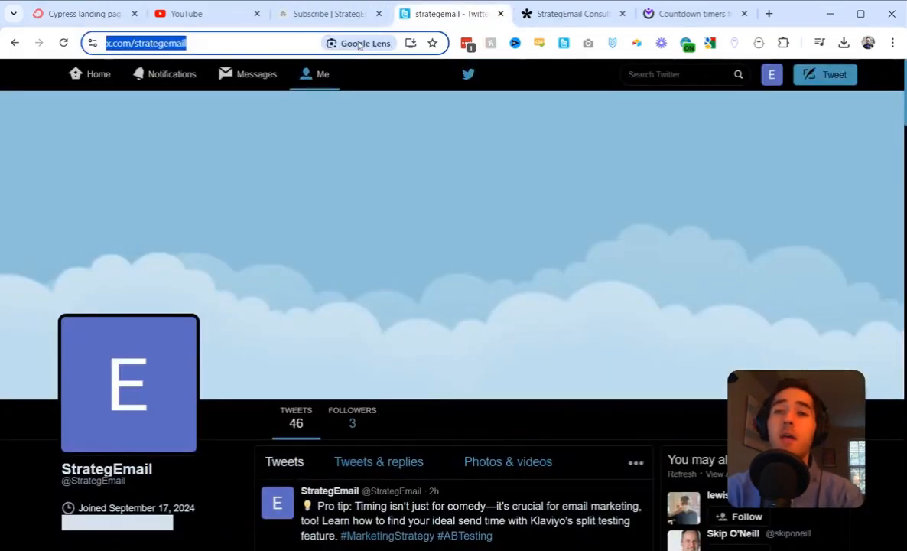
pyautogui.click(69, 14)
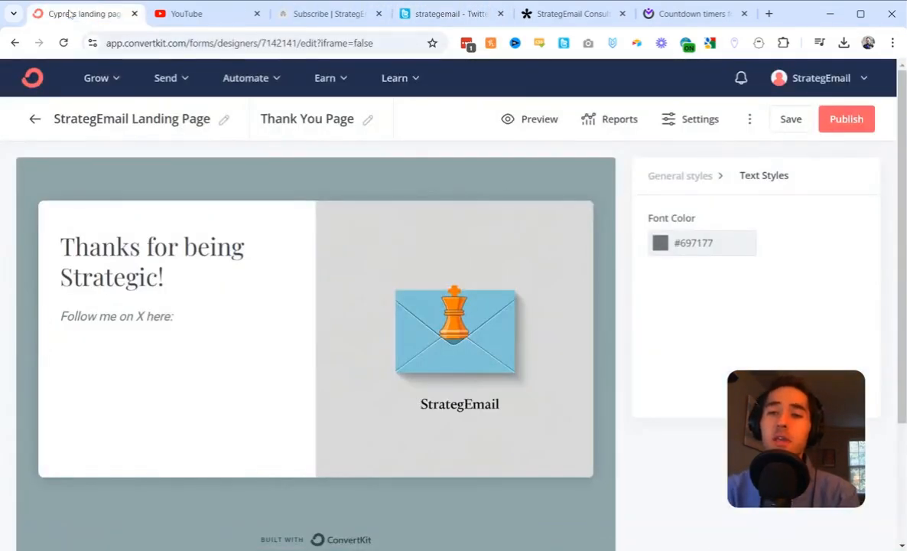
pyautogui.hotkey('ctrl', 'v')
# Add the line "Sign up for one on one consulting:" below the X profile link on the thank you page.
pyautogui.press('Return')
pyautogui.press('Return')
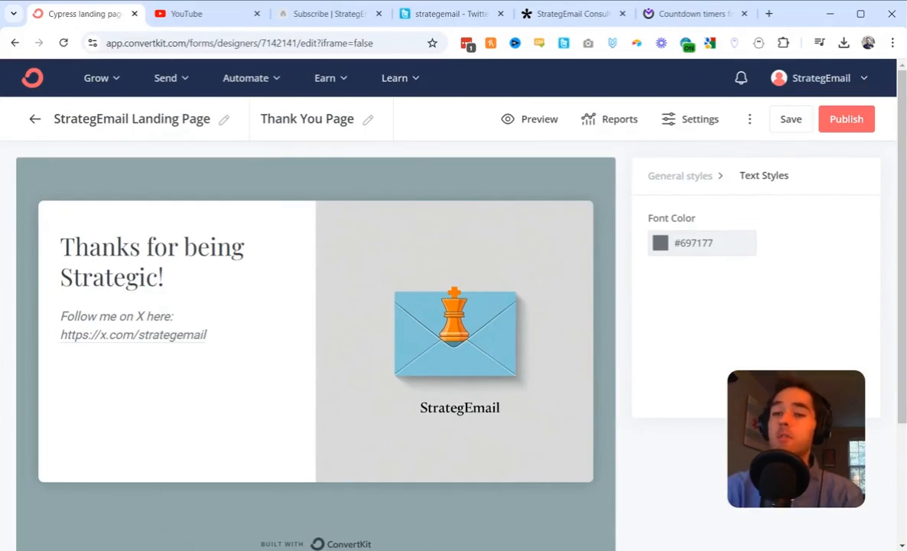
pyautogui.write('Sign u')
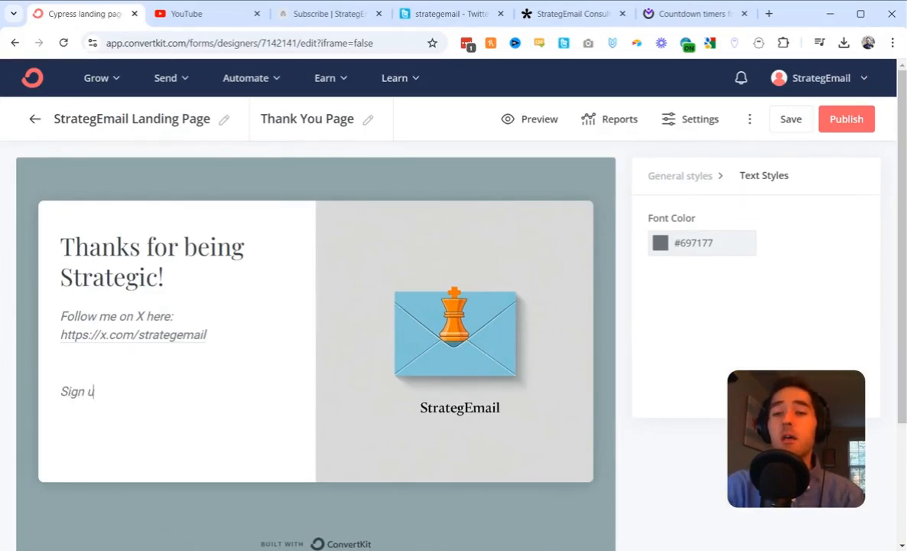
pyautogui.write('p for')
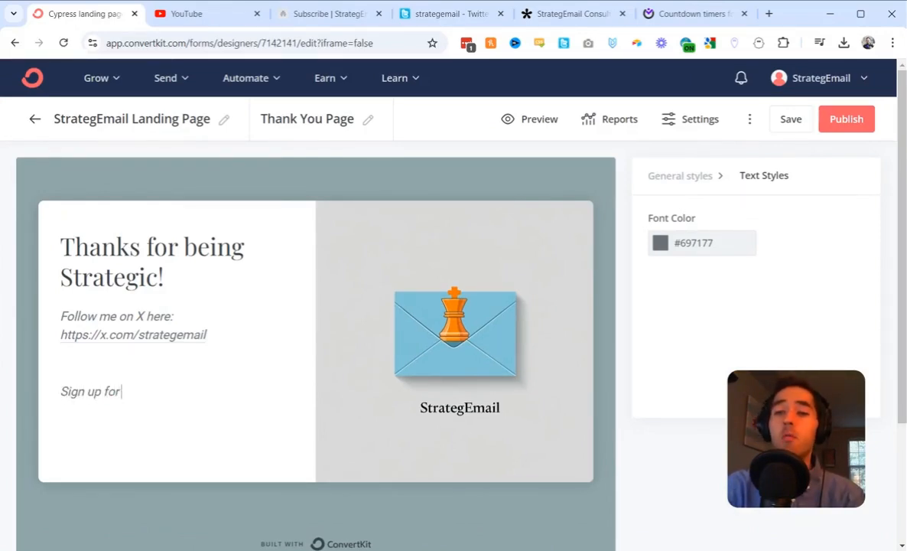
pyautogui.write(' one on one ')
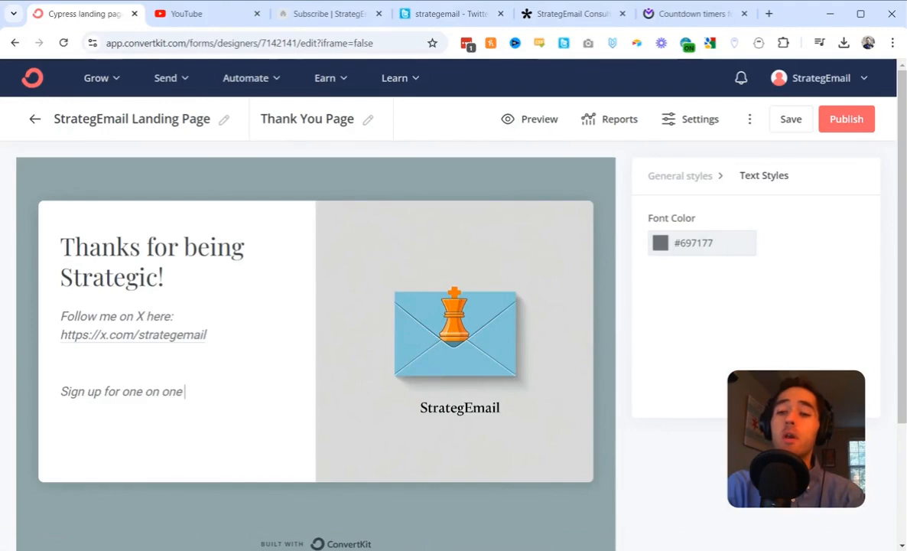
pyautogui.write('consulting')
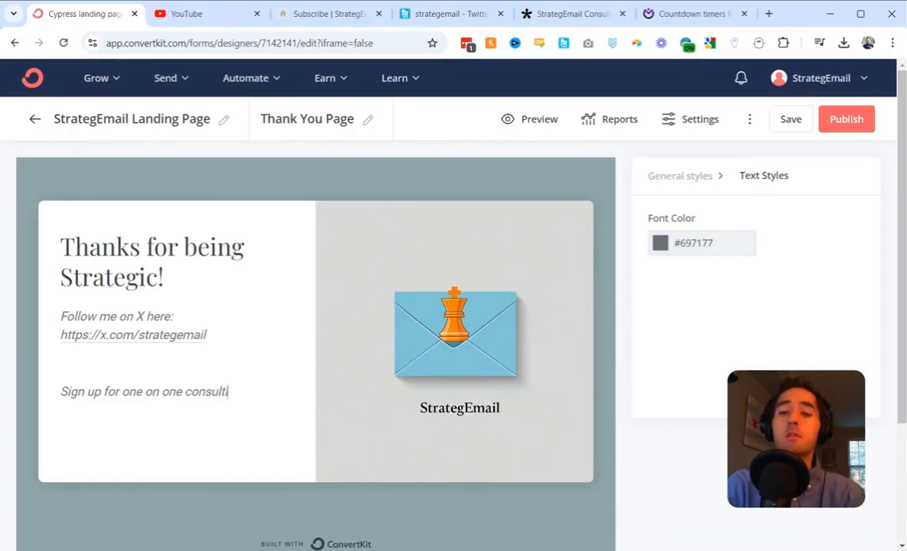
pyautogui.write(':')
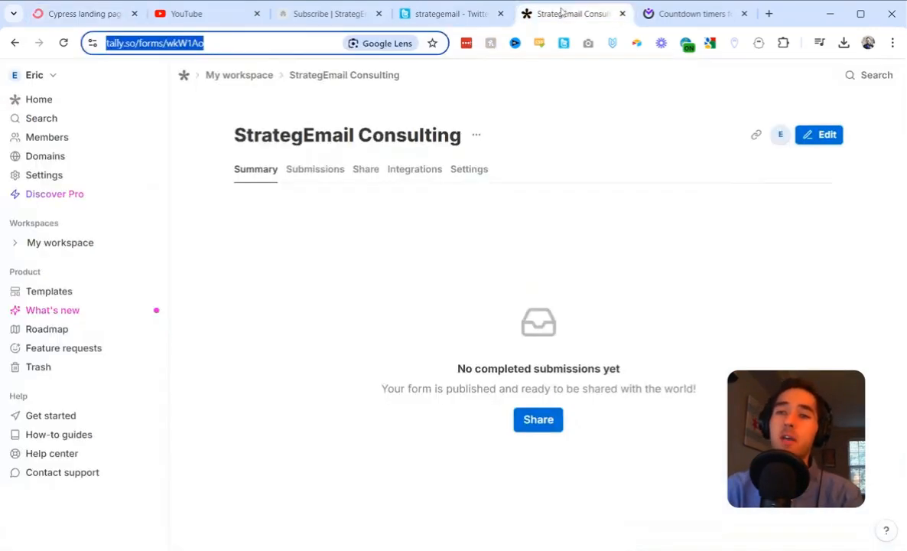
# Copy the StrategEmail Consulting form address from Tally, paste it under the consulting line, close the blank gap above, and save the page.
pyautogui.click(565, 14)
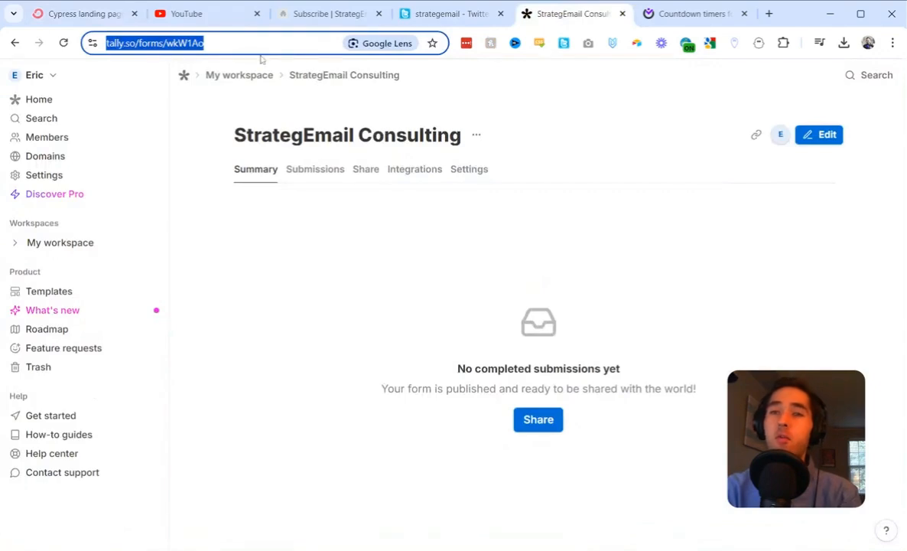
pyautogui.click(100, 14)
pyautogui.press('Return')
pyautogui.write('https://tally.so/forms/wkW1Ao')
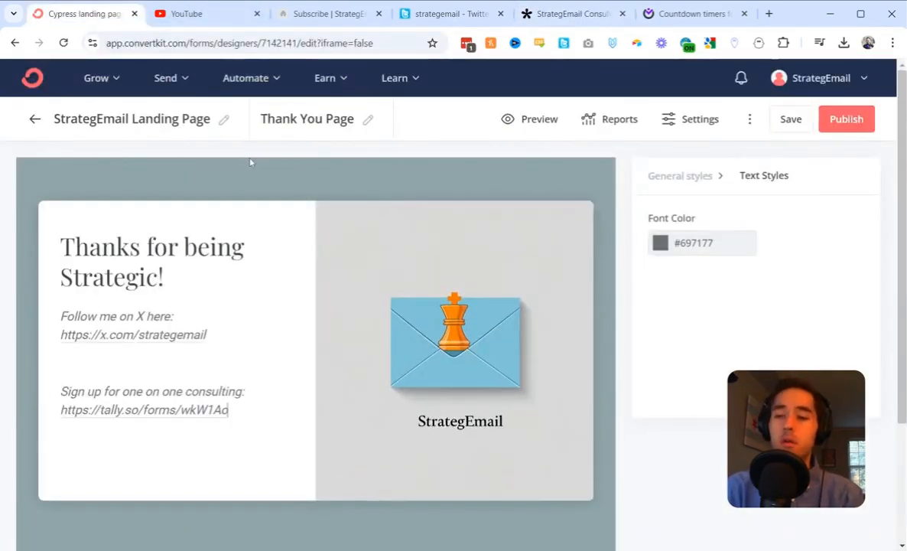
pyautogui.press('BackSpace')
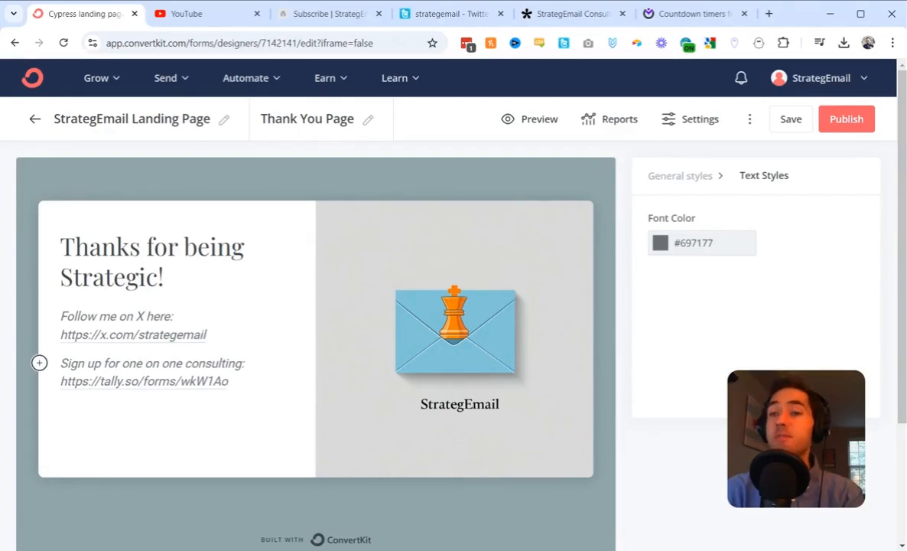
pyautogui.click(793, 118)
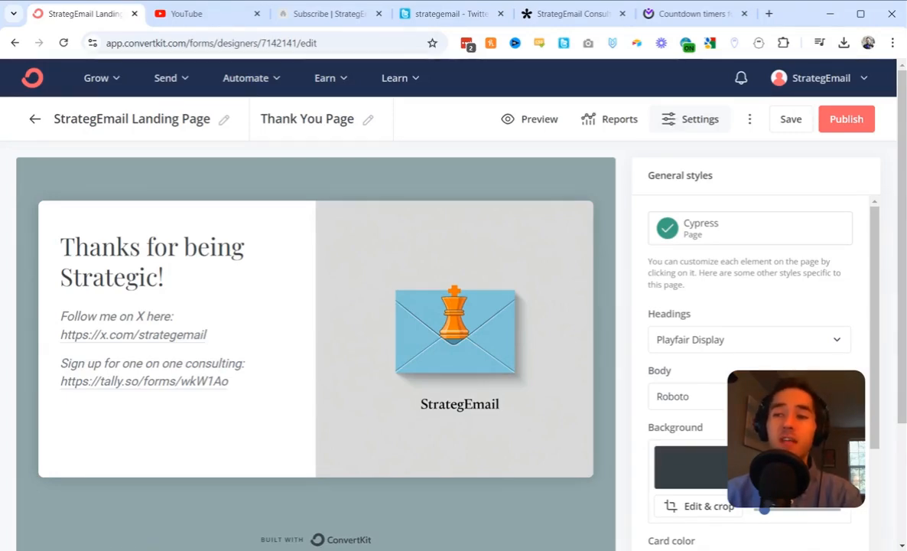
# Set the landing page to redirect to the thank you page when a visitor subscribes, and save the settings.
pyautogui.click(673, 119)
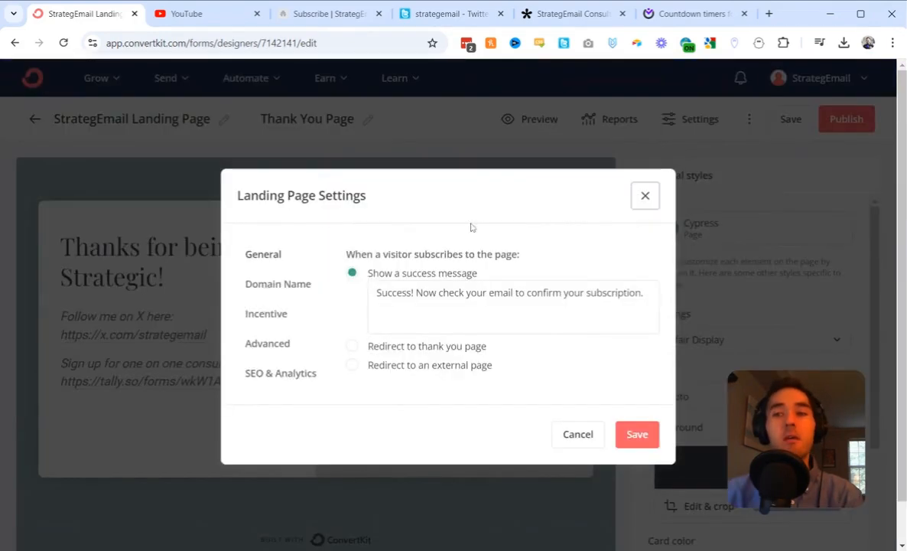
pyautogui.click(272, 261)
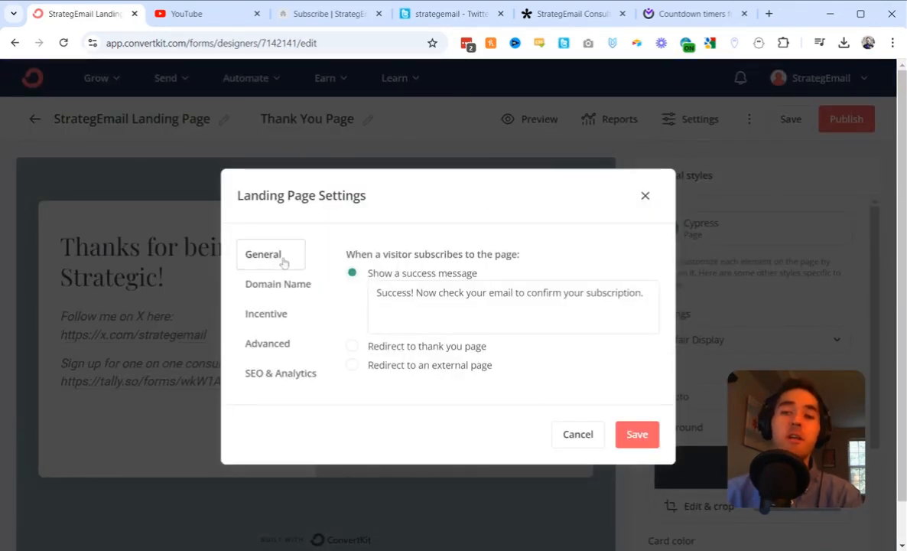
pyautogui.click(463, 348)
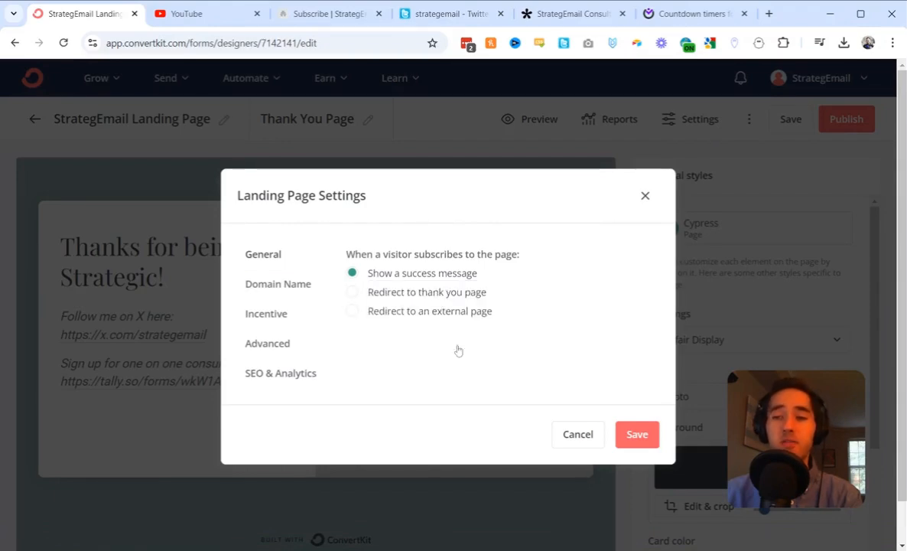
pyautogui.click(637, 435)
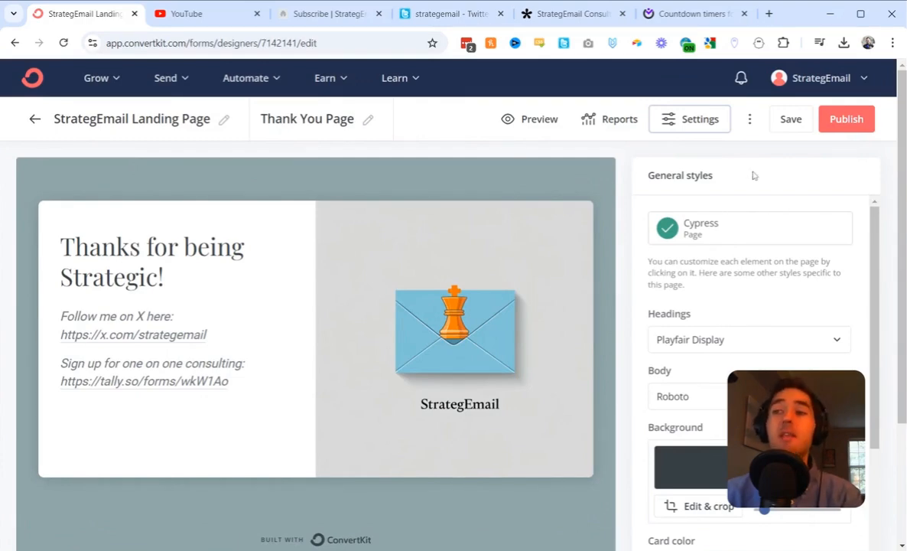
# Save the landing page and publish it, bringing up its sharing options.
pyautogui.click(788, 120)
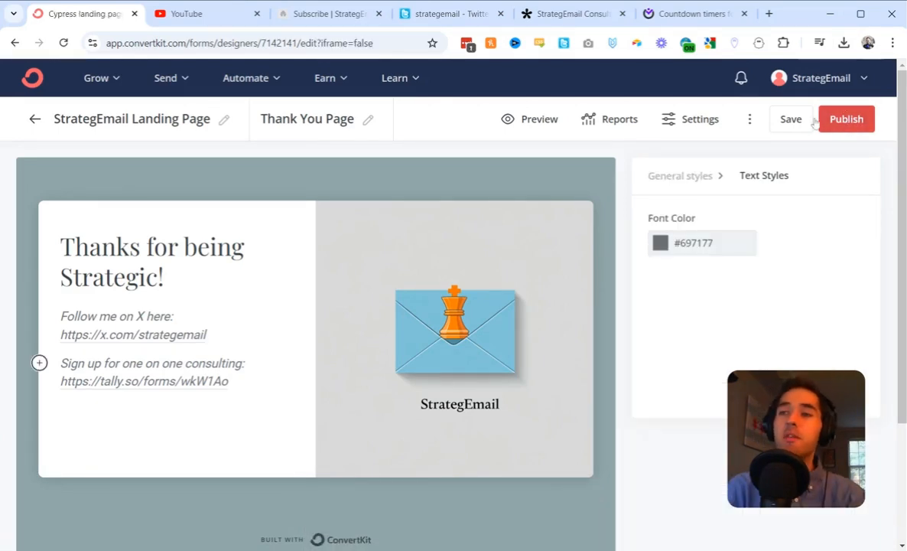
pyautogui.click(791, 119)
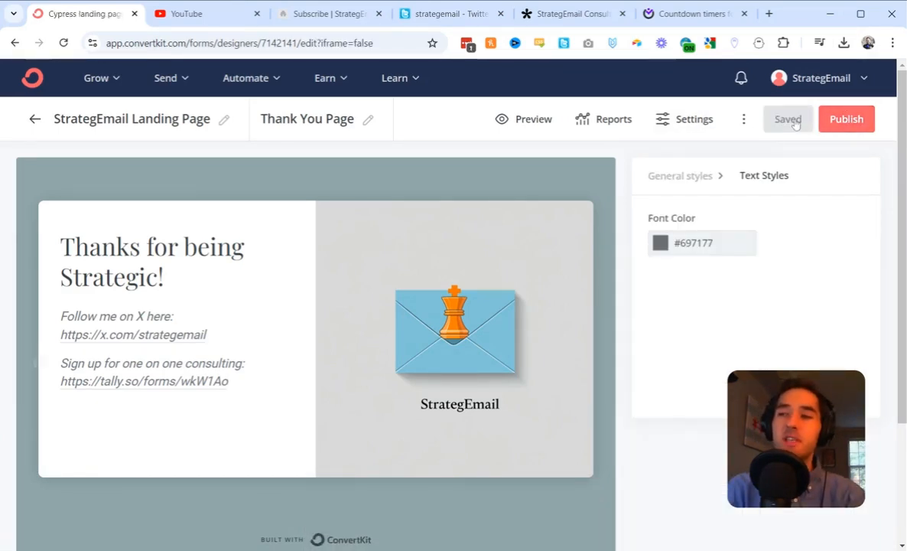
pyautogui.click(845, 120)
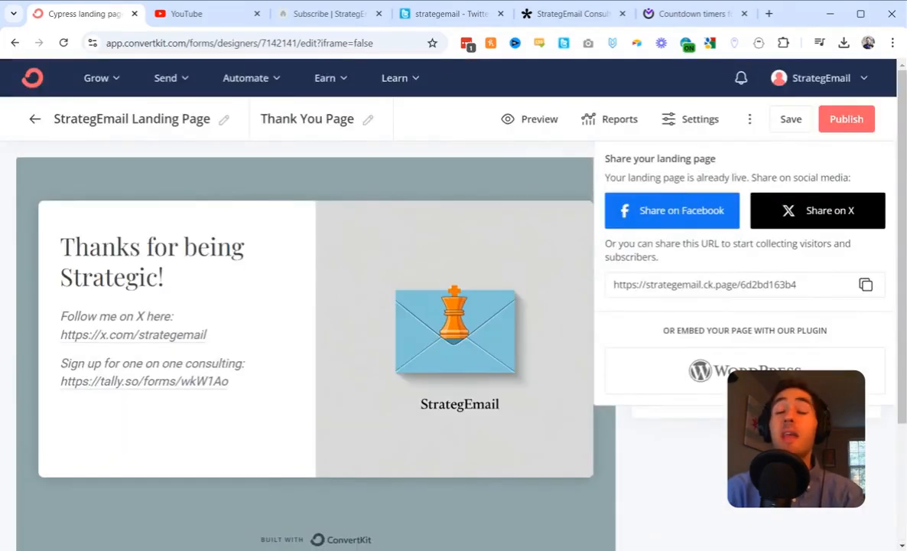